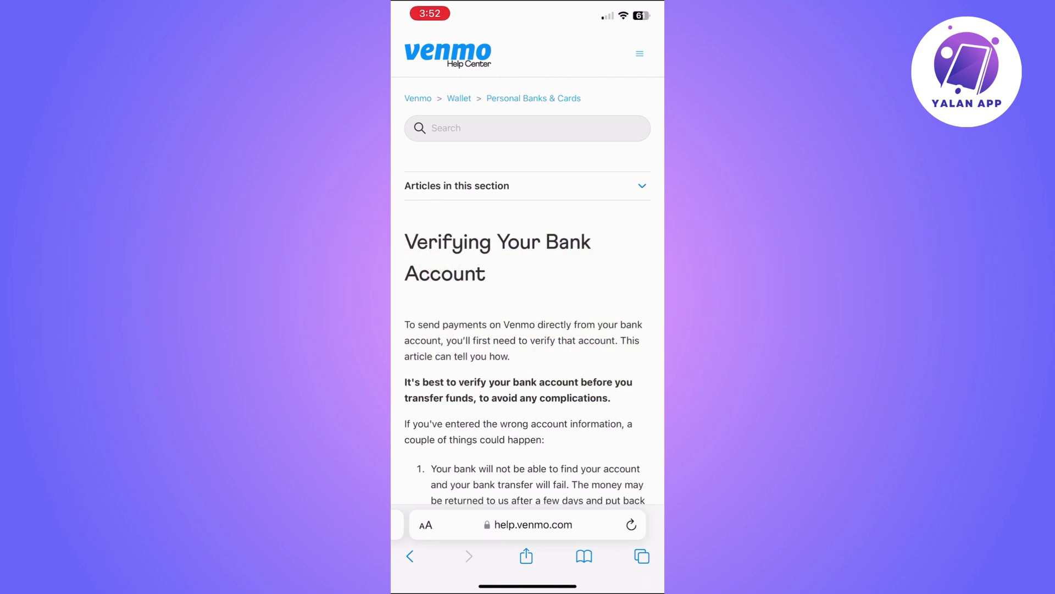
{"action": "scroll", "coordinate": [528, 330], "scroll_direction": "down", "scroll_amount": 2}
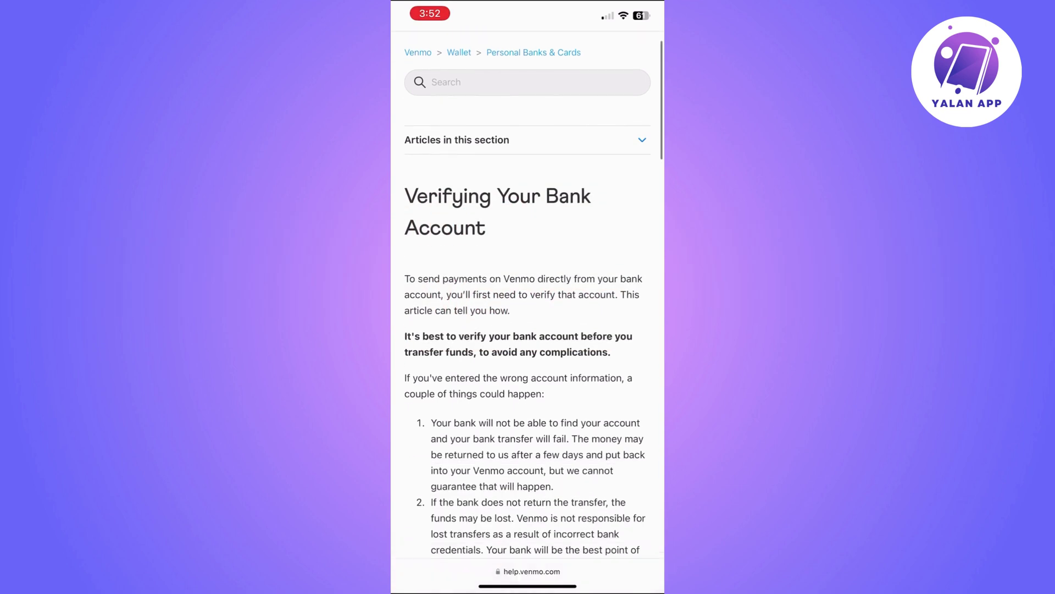
{"action": "scroll", "coordinate": [529, 330], "scroll_direction": "down", "scroll_amount": 1}
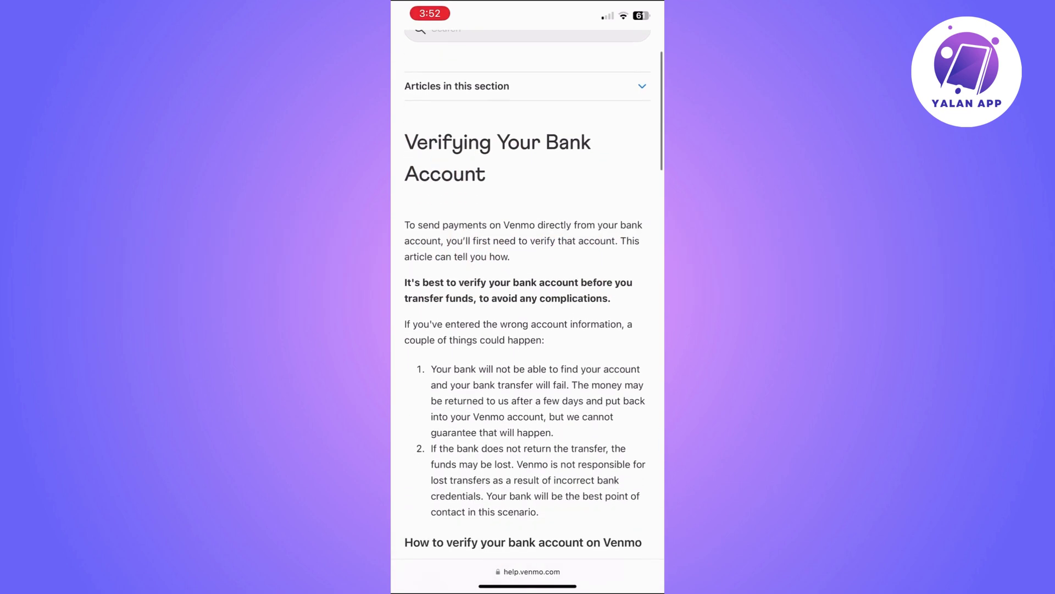
{"action": "scroll", "coordinate": [527, 329], "scroll_direction": "down", "scroll_amount": 3}
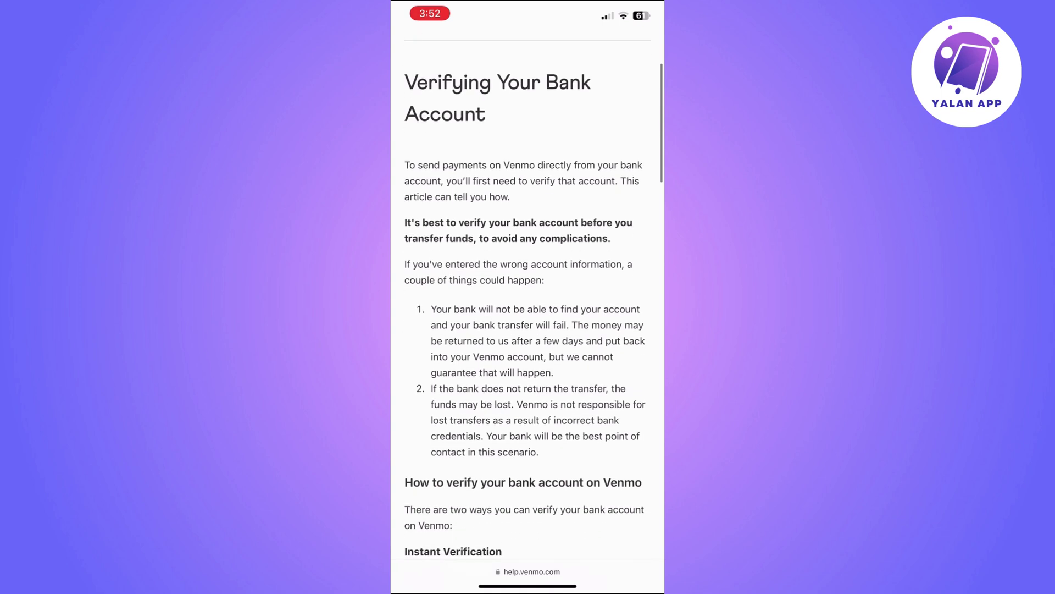
{"action": "scroll", "coordinate": [528, 329], "scroll_direction": "down", "scroll_amount": 3}
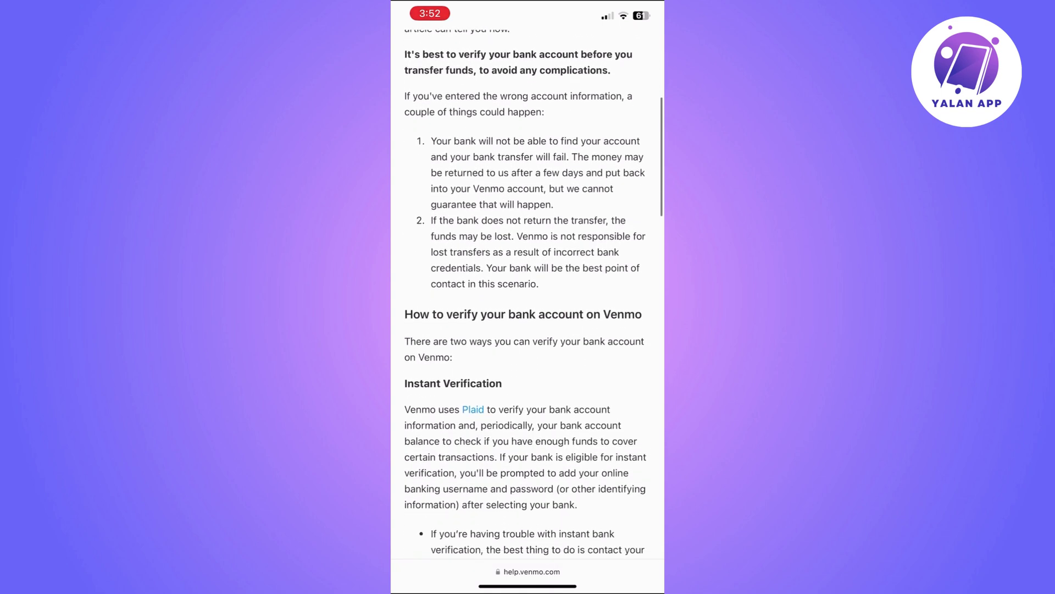
{"action": "scroll", "coordinate": [527, 329], "scroll_direction": "down", "scroll_amount": 4}
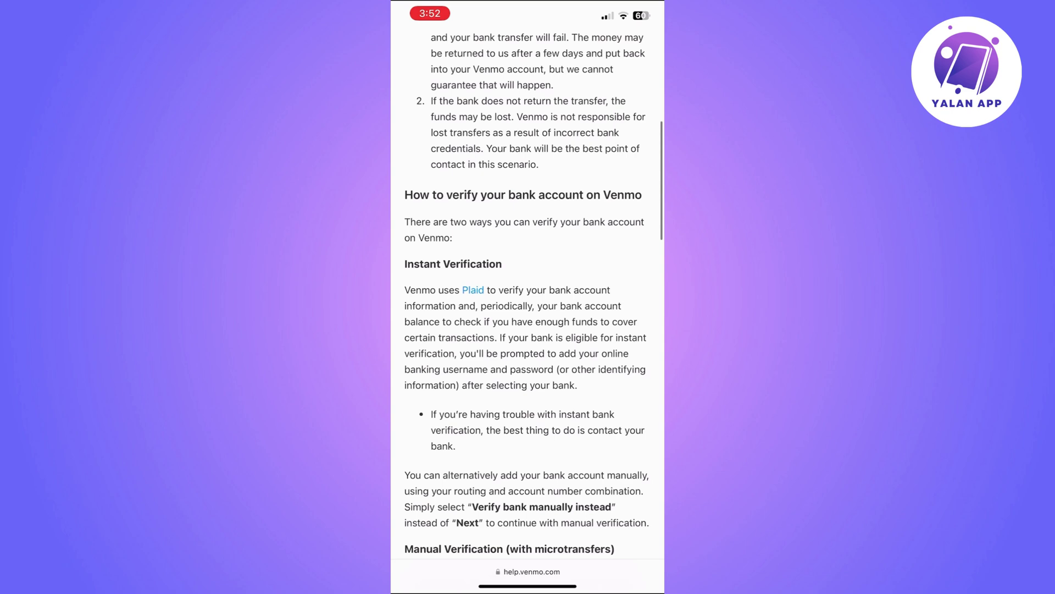
{"action": "scroll", "coordinate": [528, 330], "scroll_direction": "down", "scroll_amount": 1}
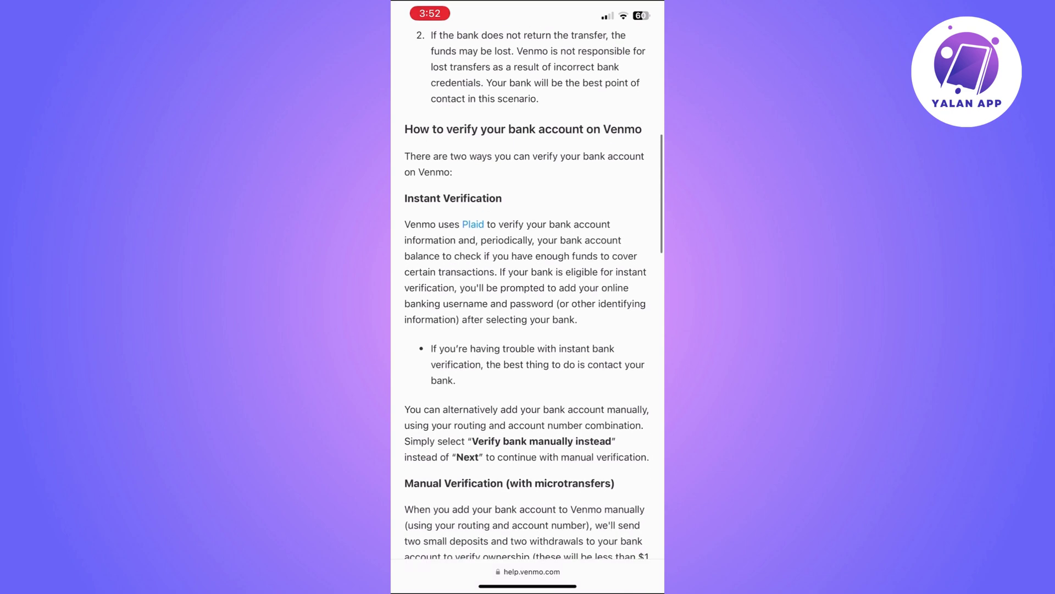
{"action": "scroll", "coordinate": [528, 329], "scroll_direction": "down", "scroll_amount": 1}
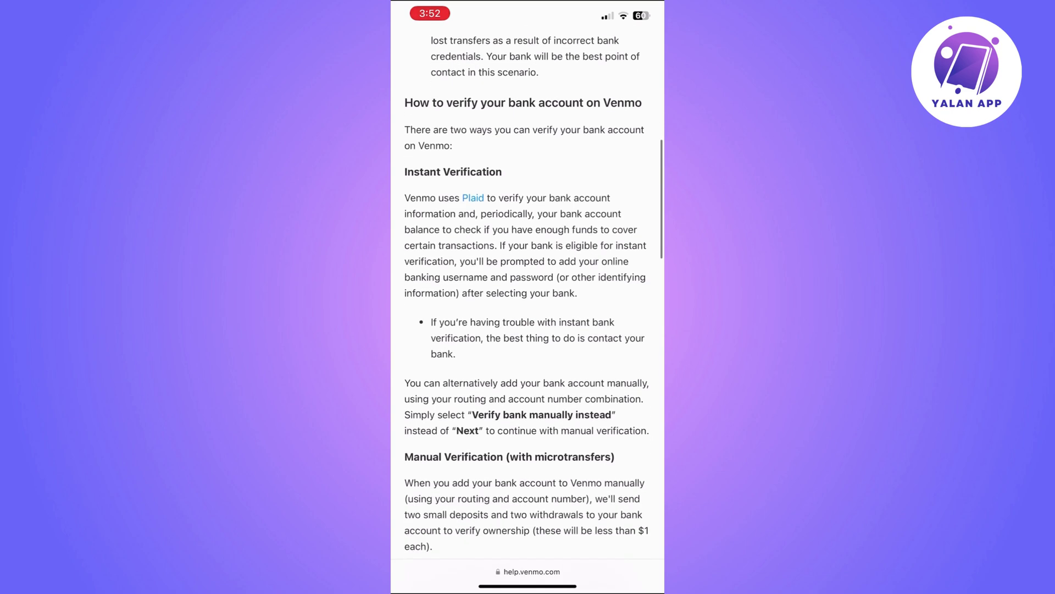
{"action": "scroll", "coordinate": [528, 330], "scroll_direction": "down", "scroll_amount": 1}
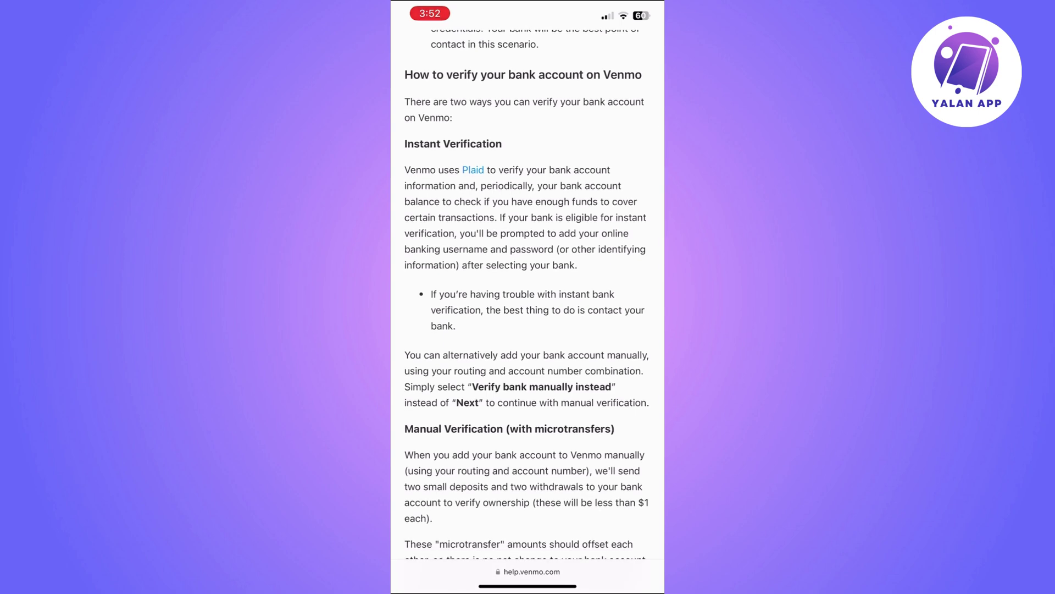
{"action": "scroll", "coordinate": [527, 330], "scroll_direction": "down", "scroll_amount": 1}
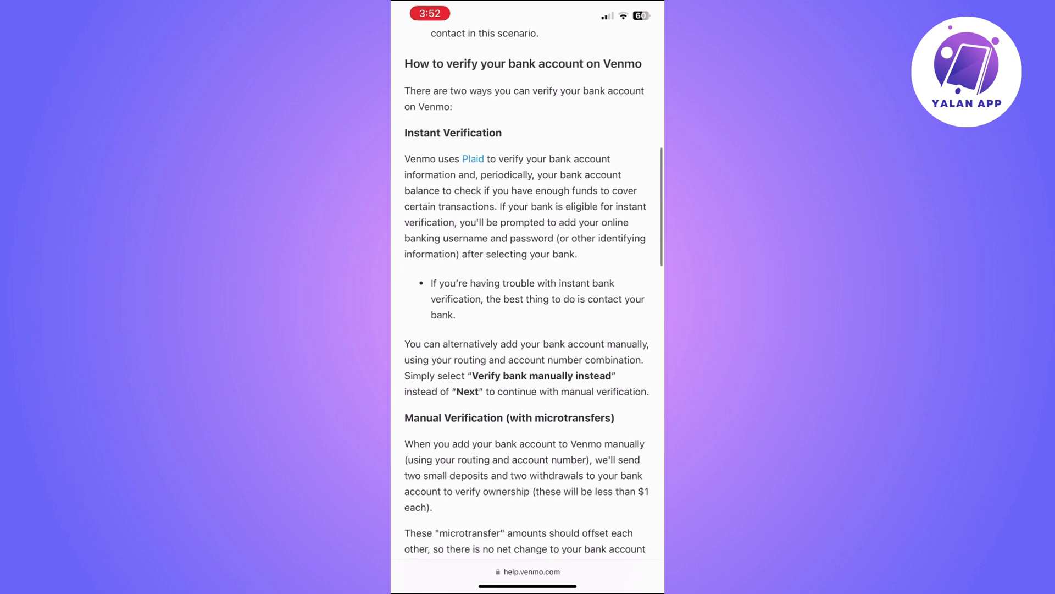
{"action": "scroll", "coordinate": [529, 330], "scroll_direction": "down", "scroll_amount": 1}
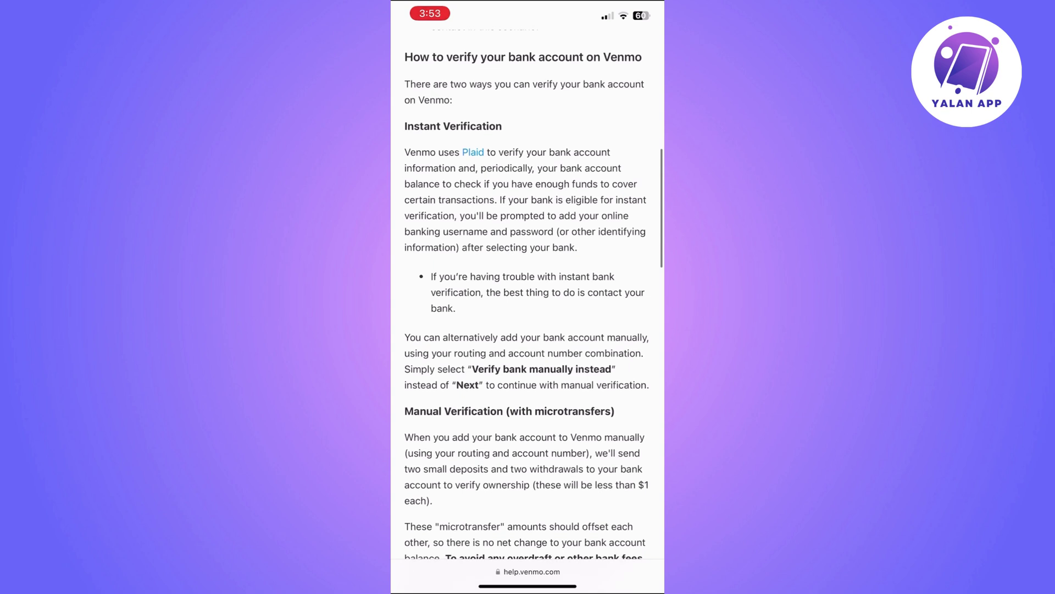
{"action": "scroll", "coordinate": [528, 329], "scroll_direction": "down", "scroll_amount": 1}
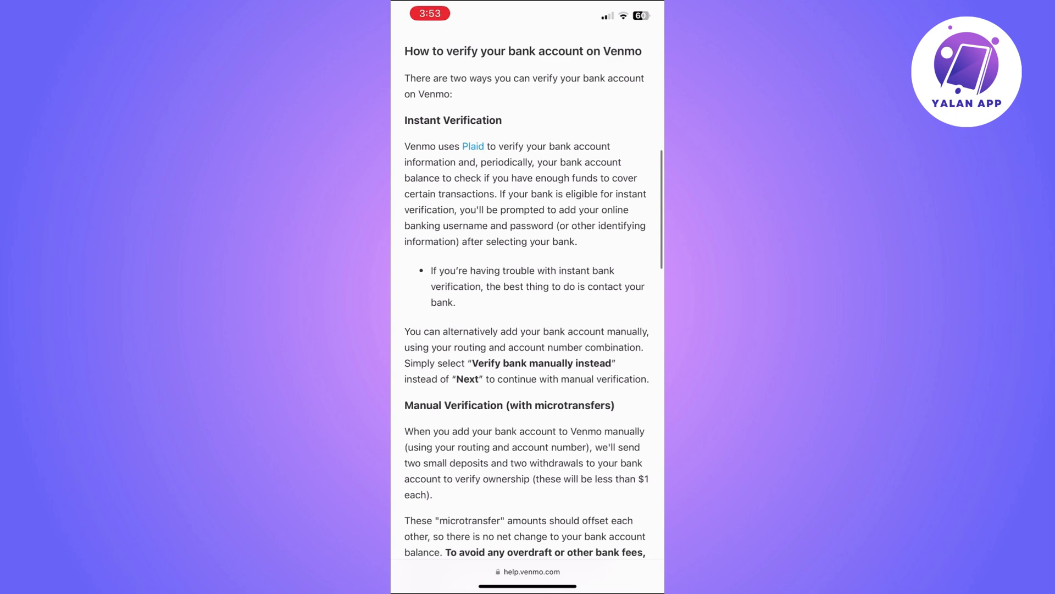
{"action": "scroll", "coordinate": [528, 330], "scroll_direction": "up", "scroll_amount": 1}
{"action": "scroll", "coordinate": [528, 330], "scroll_direction": "down", "scroll_amount": 1}
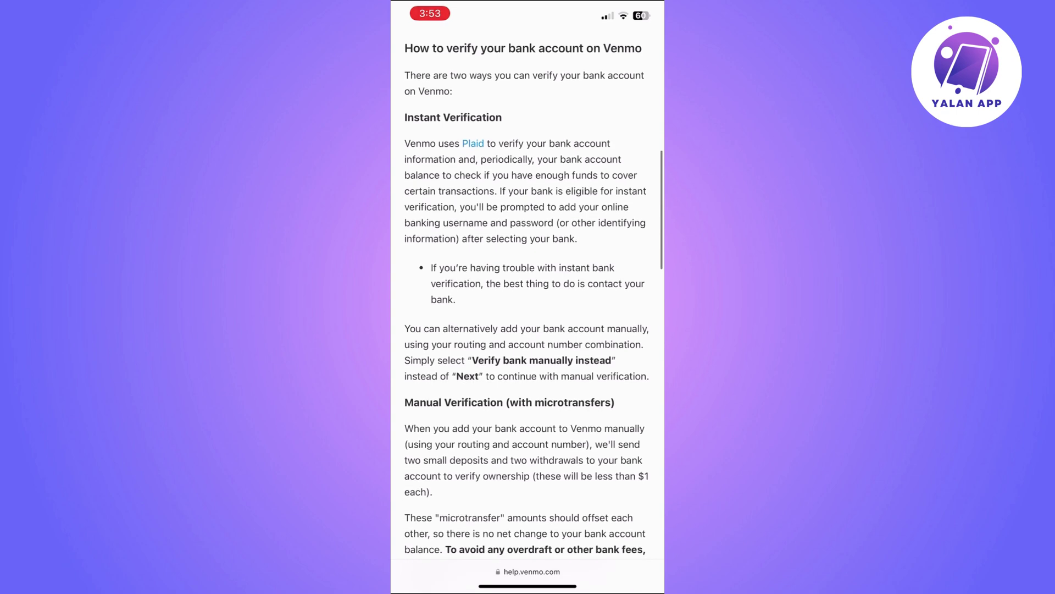
{"action": "scroll", "coordinate": [528, 330], "scroll_direction": "down", "scroll_amount": 1}
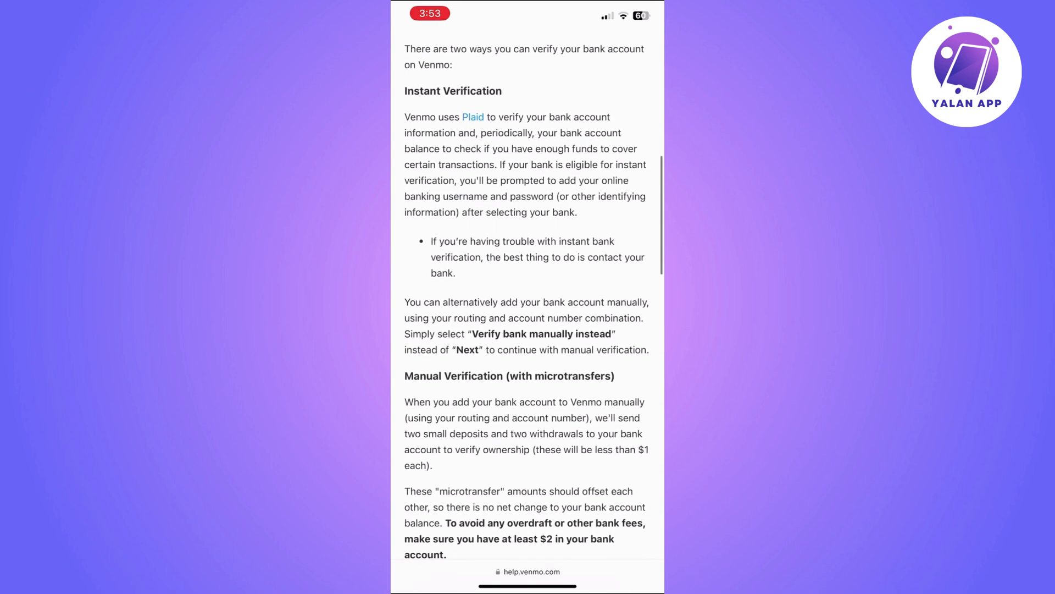
{"action": "scroll", "coordinate": [528, 330], "scroll_direction": "down", "scroll_amount": 1}
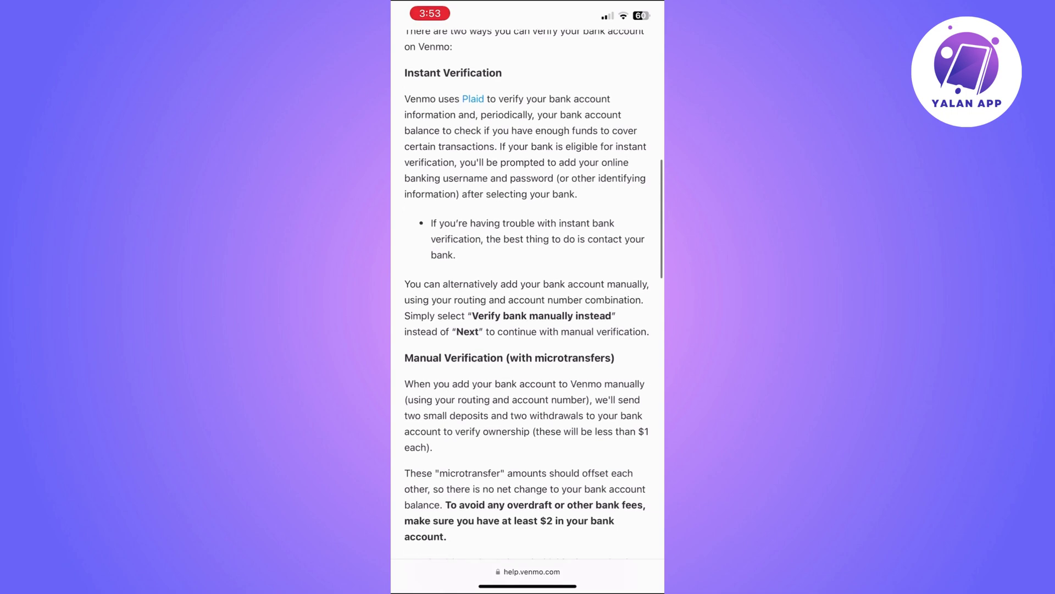
{"action": "scroll", "coordinate": [528, 330], "scroll_direction": "down", "scroll_amount": 1}
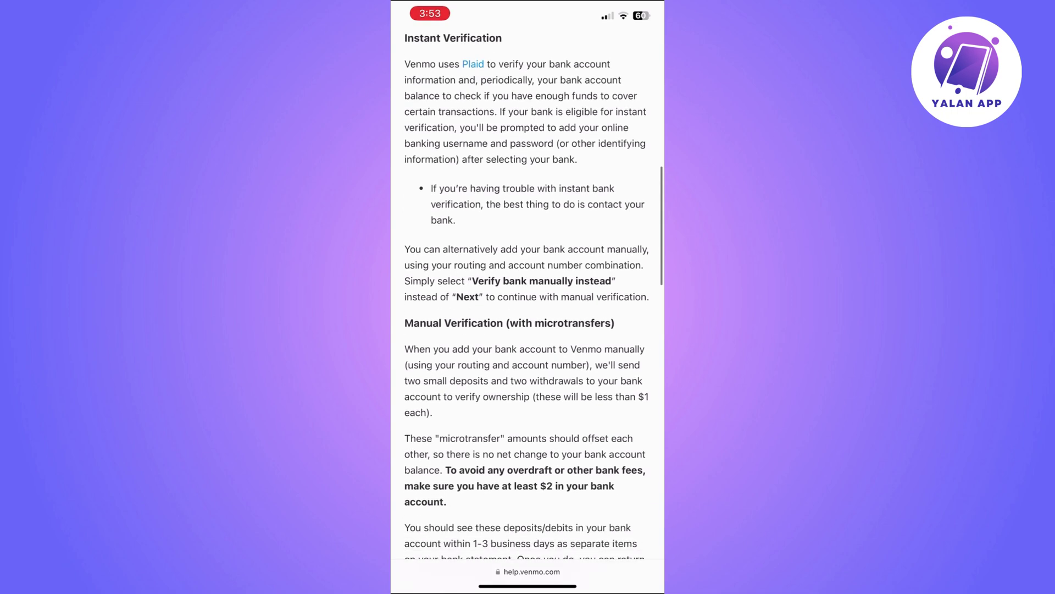
{"action": "scroll", "coordinate": [528, 330], "scroll_direction": "down", "scroll_amount": 1}
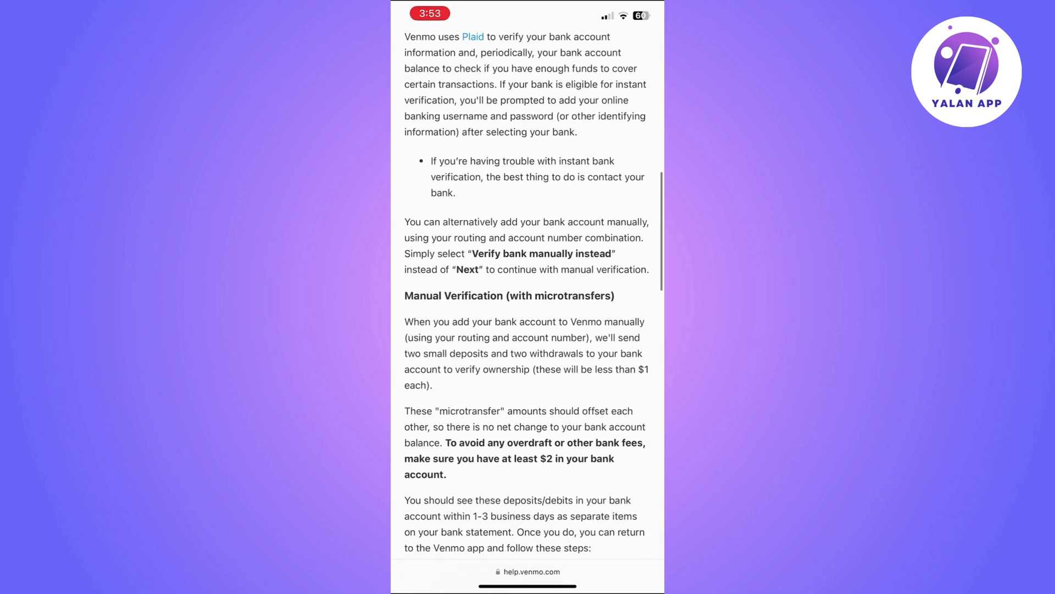
{"action": "scroll", "coordinate": [528, 330], "scroll_direction": "down", "scroll_amount": 1}
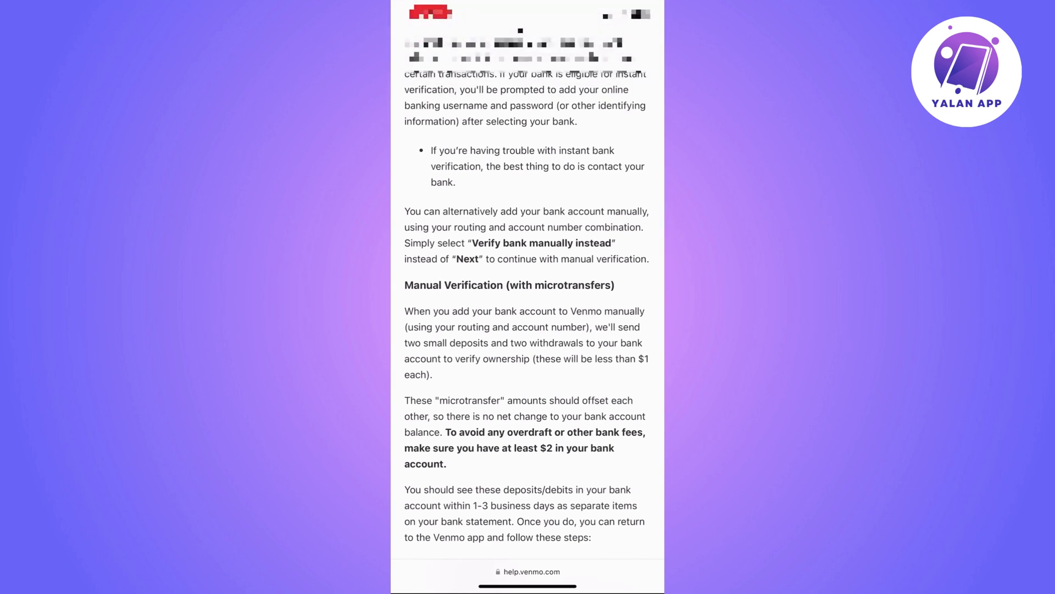
{"action": "scroll", "coordinate": [528, 330], "scroll_direction": "down", "scroll_amount": 1}
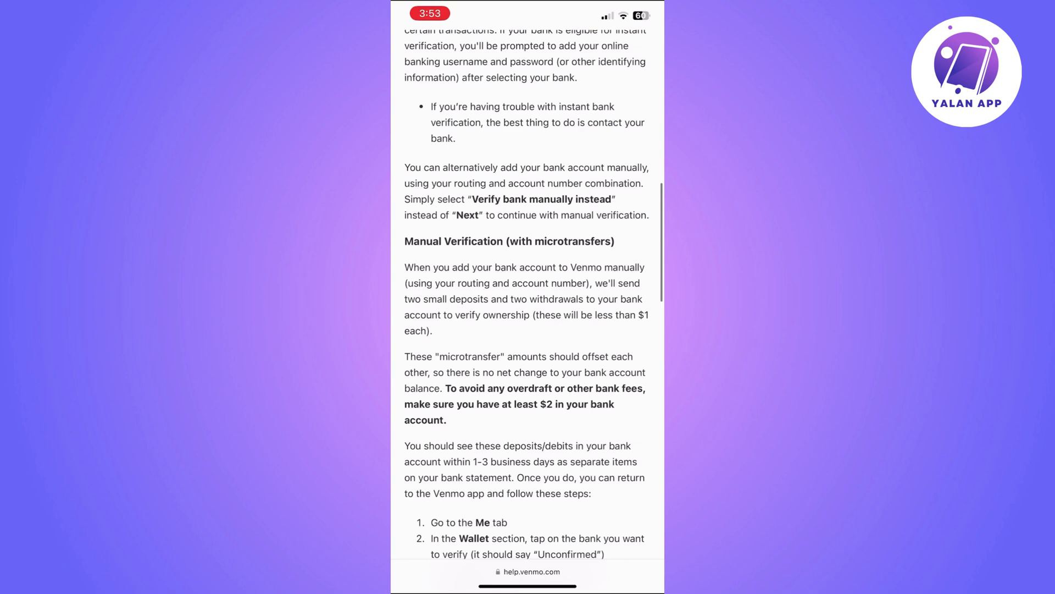
{"action": "scroll", "coordinate": [528, 330], "scroll_direction": "down", "scroll_amount": 1}
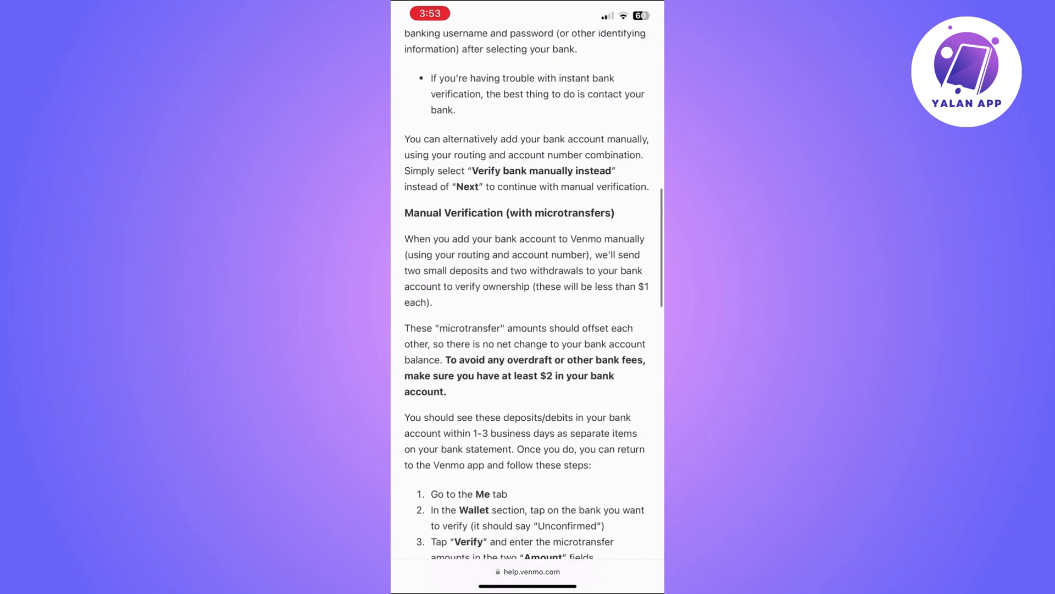
{"action": "scroll", "coordinate": [527, 331], "scroll_direction": "down", "scroll_amount": 2}
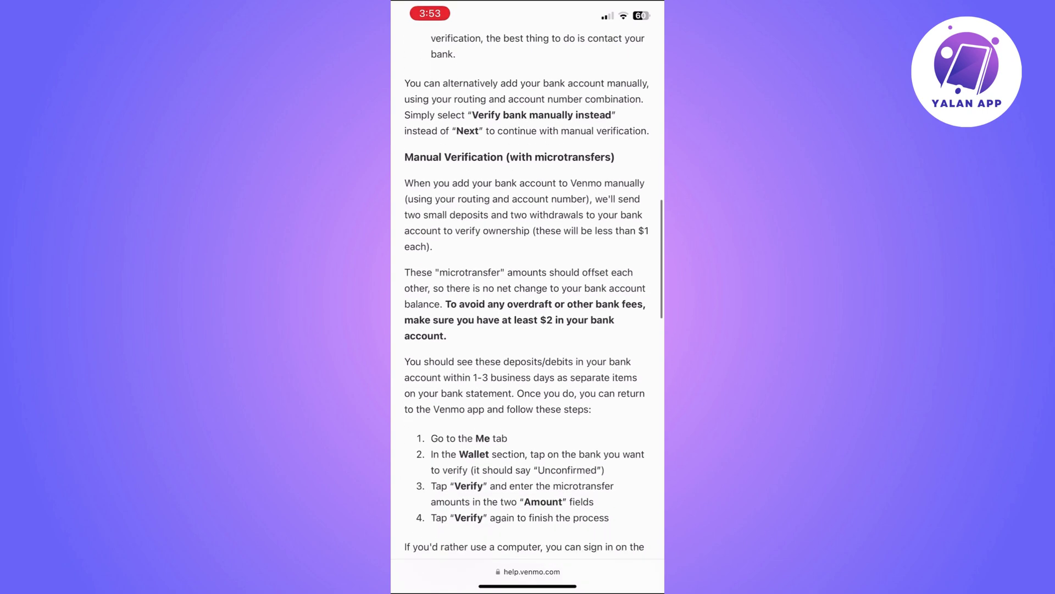
{"action": "scroll", "coordinate": [528, 330], "scroll_direction": "down", "scroll_amount": 2}
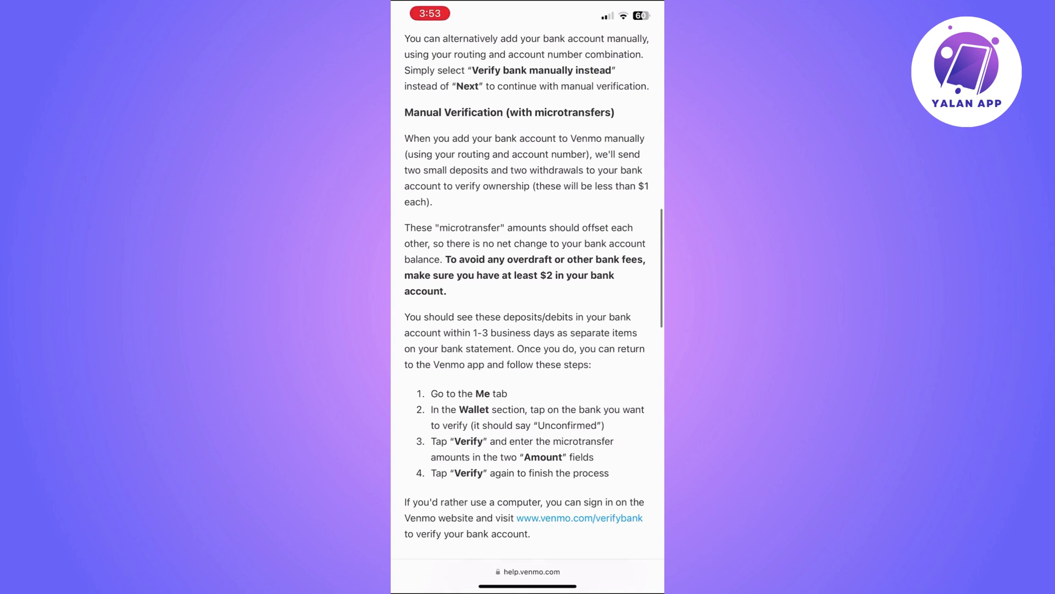
{"action": "scroll", "coordinate": [528, 330], "scroll_direction": "down", "scroll_amount": 1}
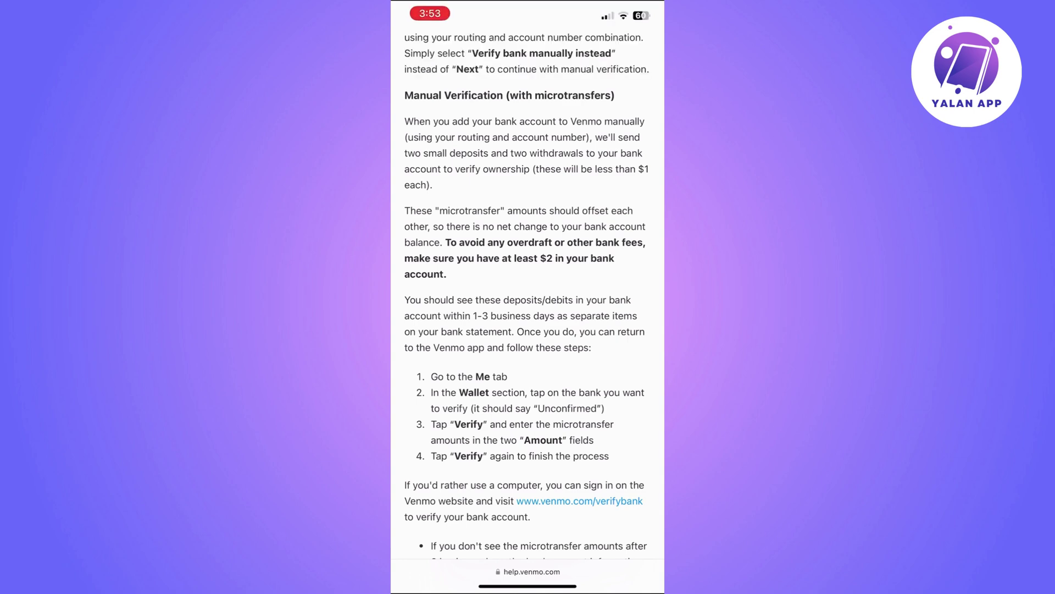
{"action": "scroll", "coordinate": [528, 297], "scroll_direction": "down", "scroll_amount": 1}
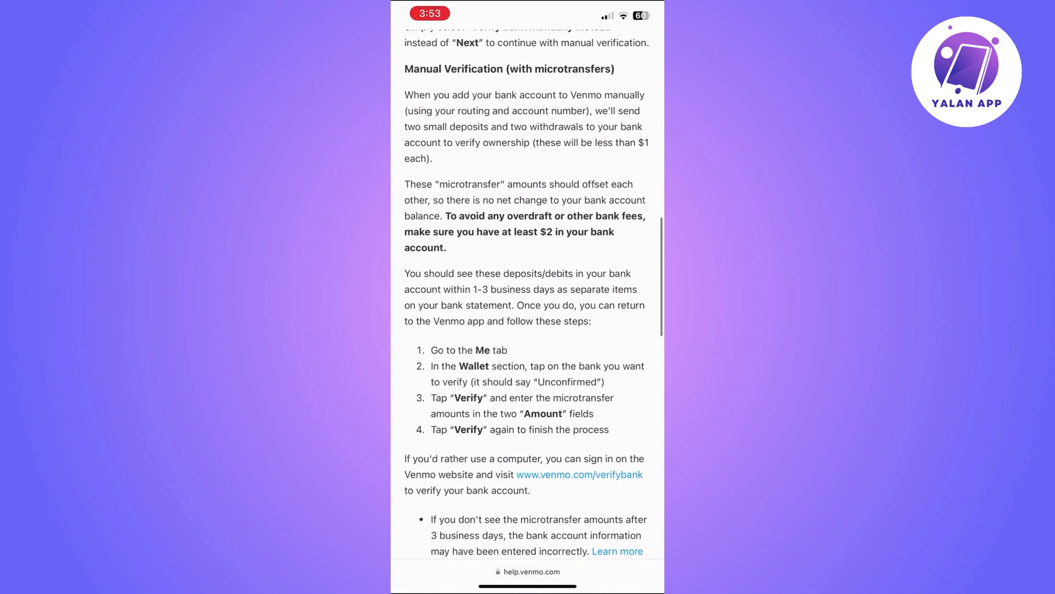
{"action": "scroll", "coordinate": [527, 297], "scroll_direction": "down", "scroll_amount": 1}
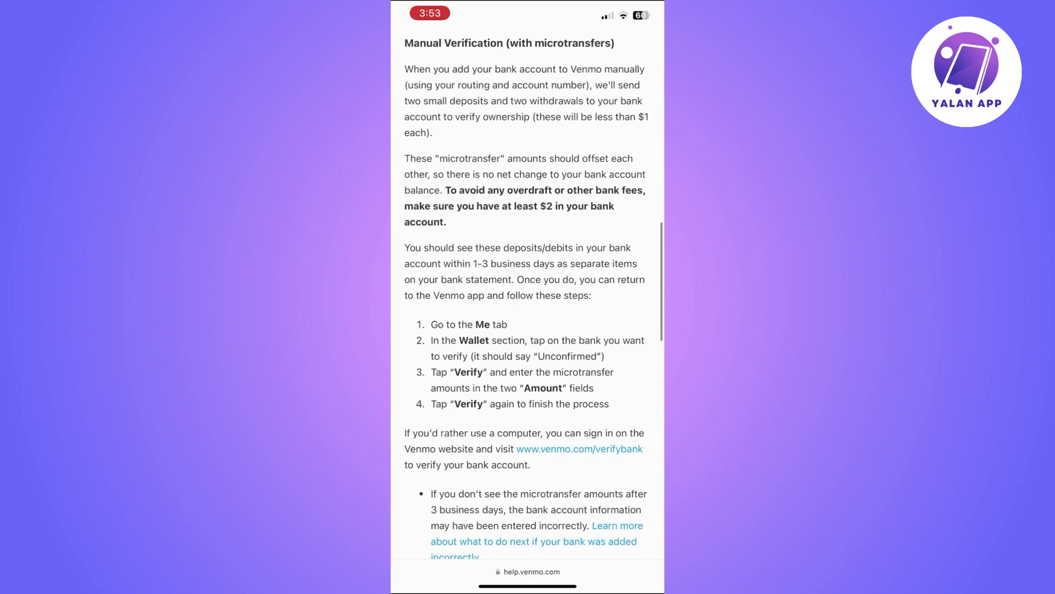
{"action": "scroll", "coordinate": [528, 296], "scroll_direction": "down", "scroll_amount": 3}
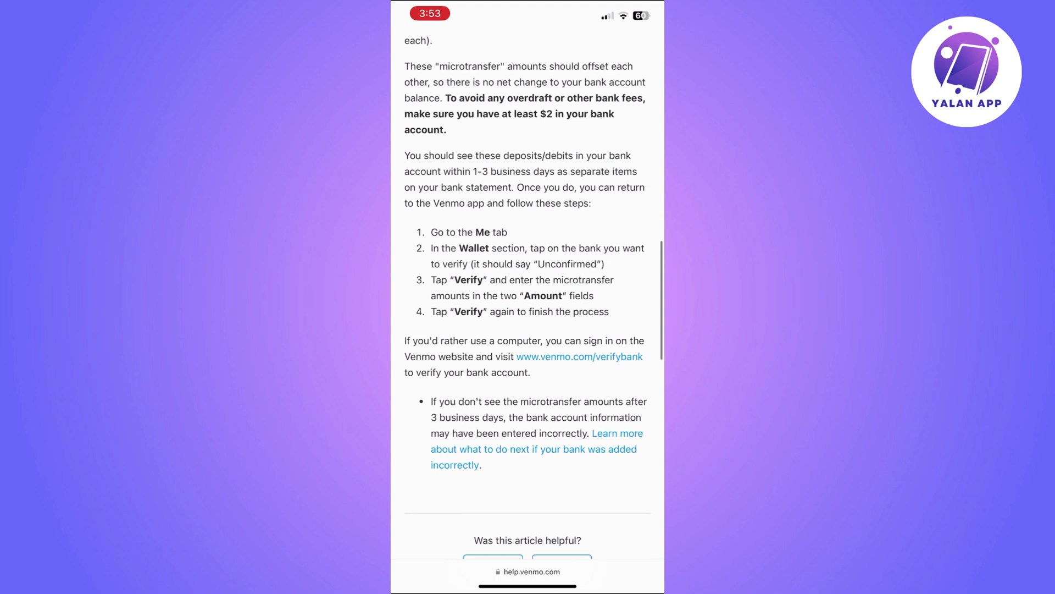
{"action": "scroll", "coordinate": [528, 297], "scroll_direction": "up", "scroll_amount": 1}
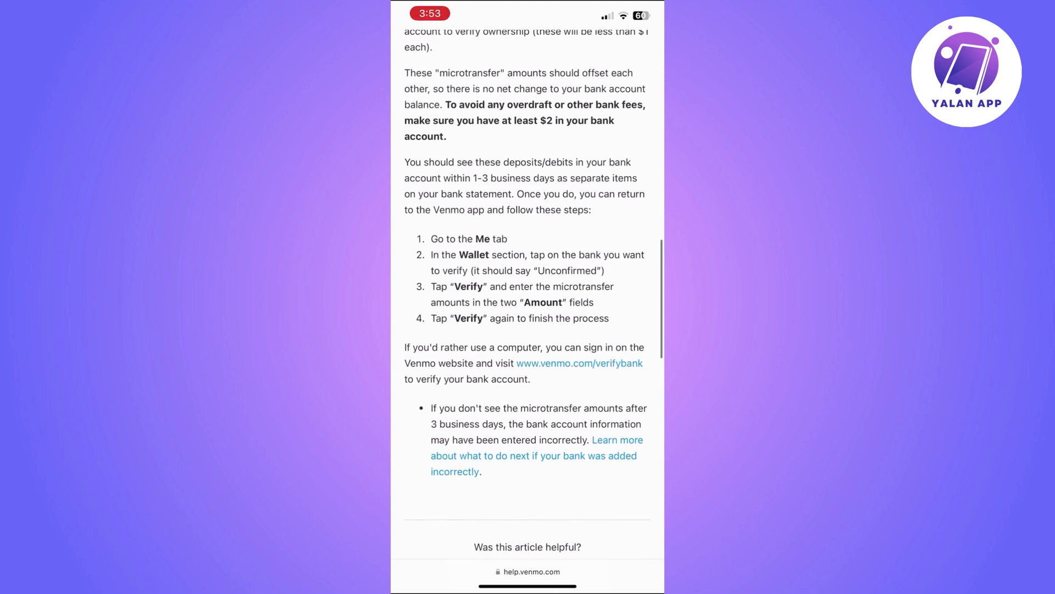
{"action": "scroll", "coordinate": [528, 297], "scroll_direction": "up", "scroll_amount": 1}
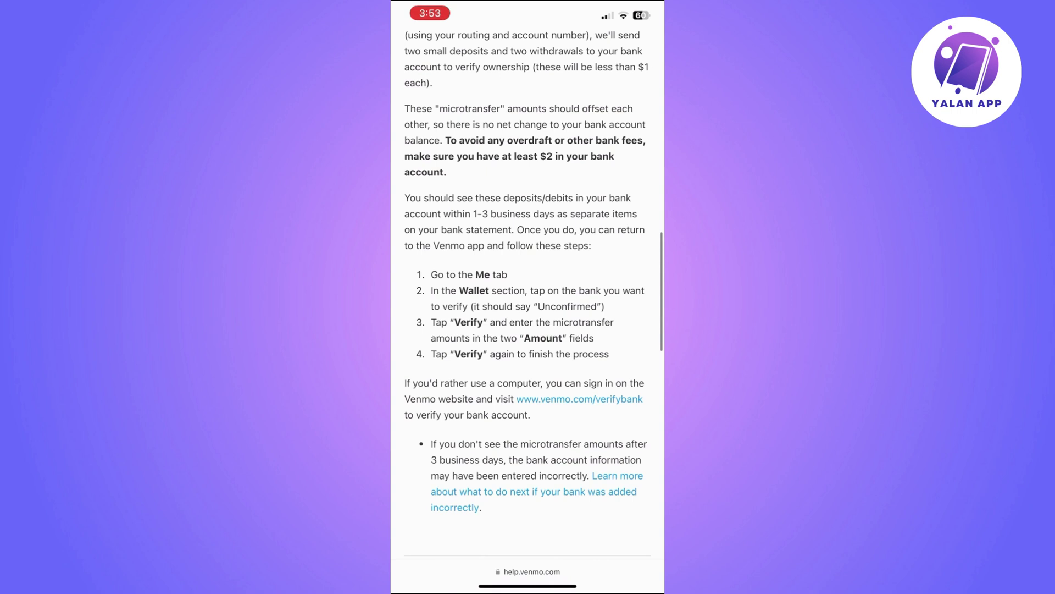